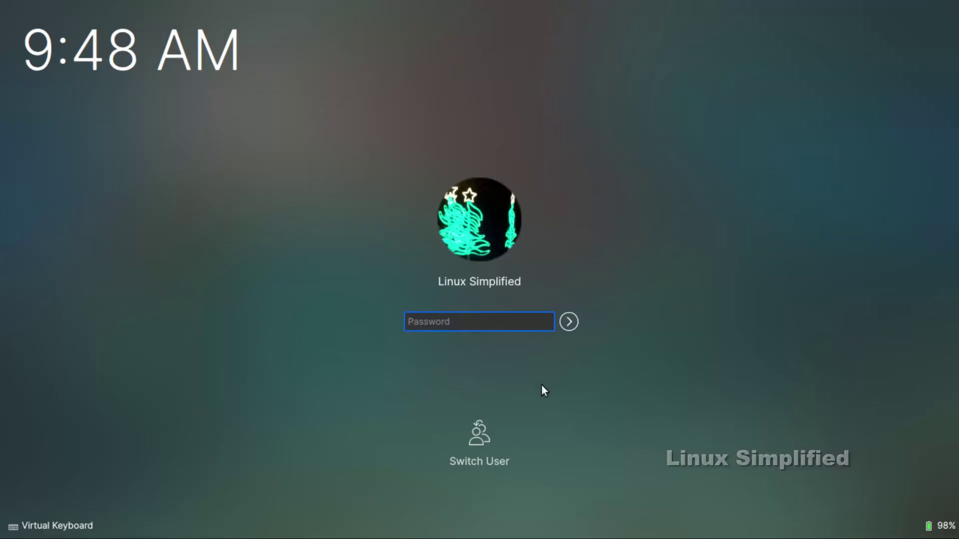
Log in at the Feren OS login screen with the account password.
{"action": "type", "text": "••••••••"}
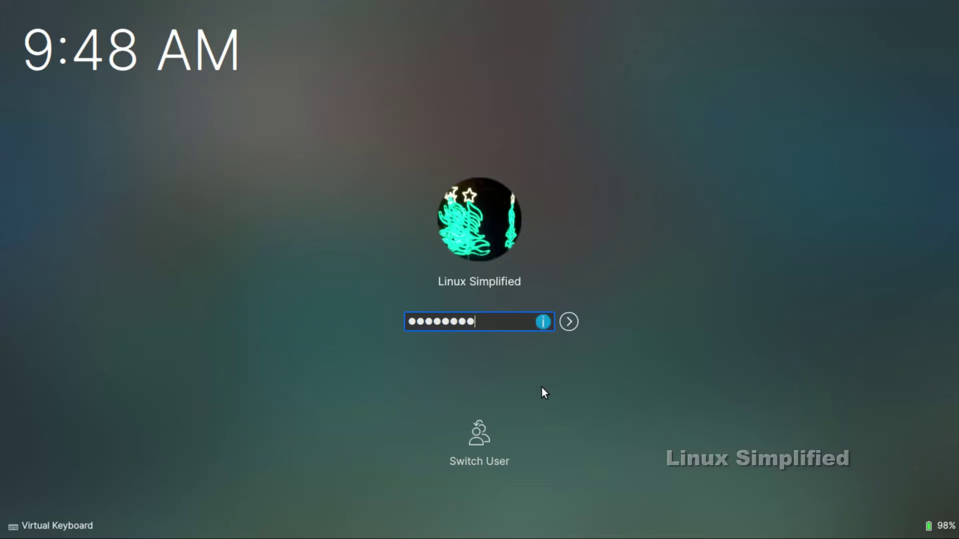
{"action": "type", "text": "••••"}
{"action": "key", "text": "Return"}
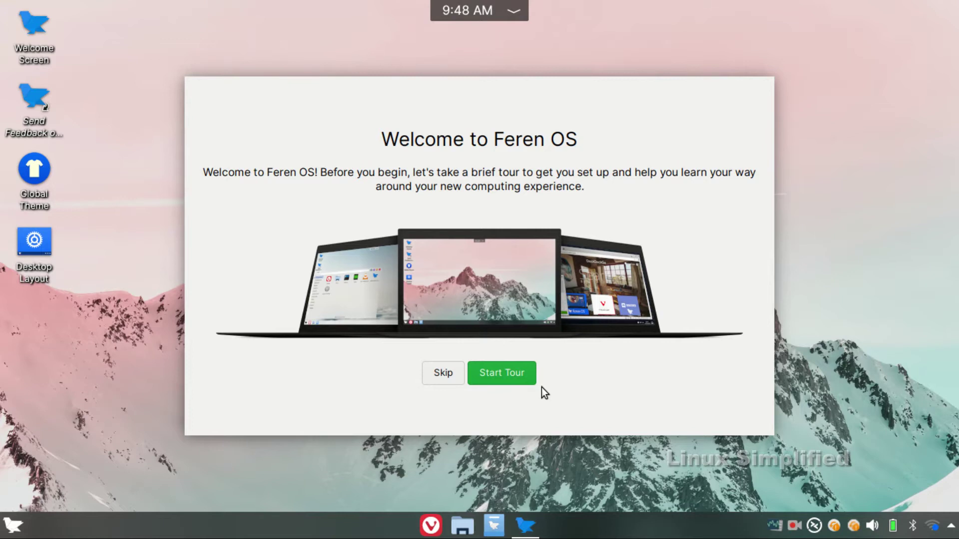
Start the tour and skip the Transfer files page to reach 3rd-Party Codecs.
{"action": "left_click", "coordinate": [513, 380]}
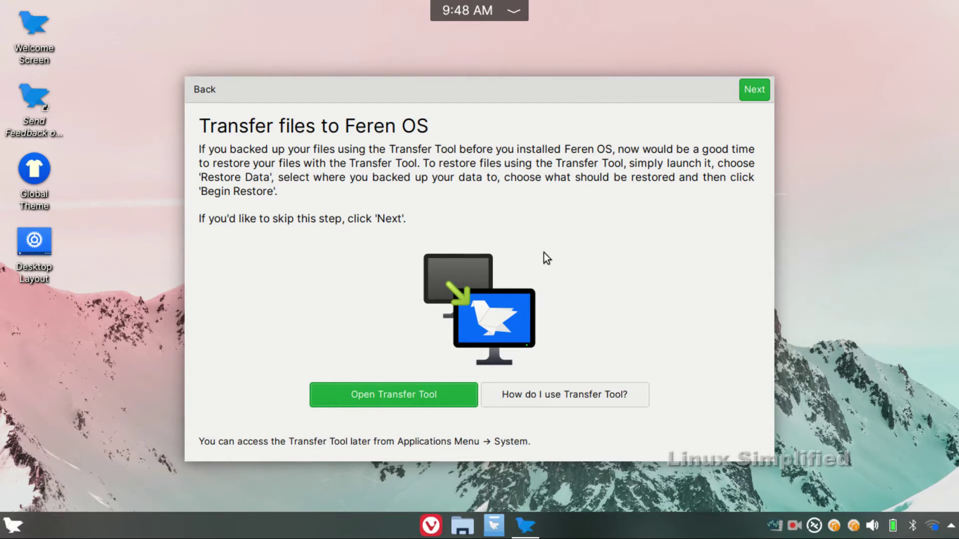
{"action": "left_click", "coordinate": [754, 92]}
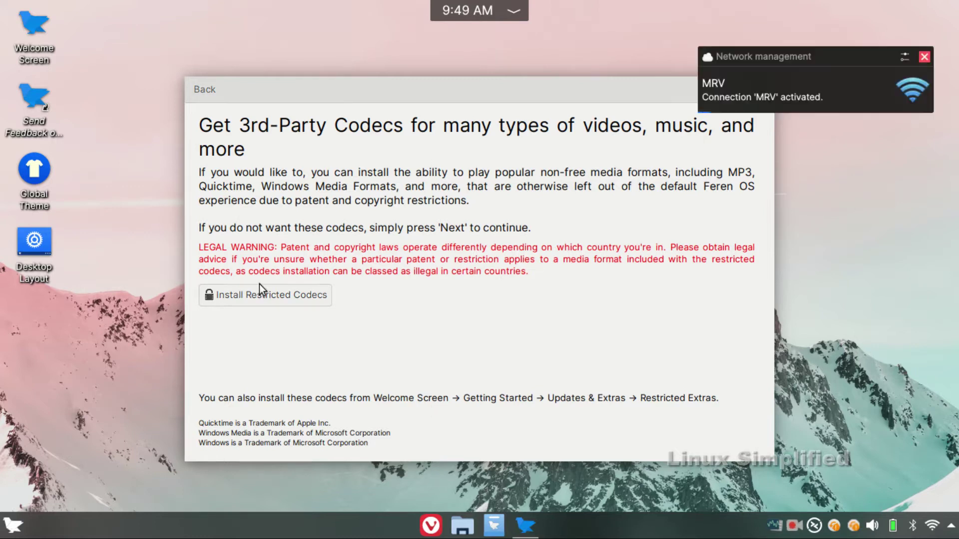
Install the restricted codecs, authorising with the account password, and continue to Desktop Layout.
{"action": "left_click", "coordinate": [274, 298]}
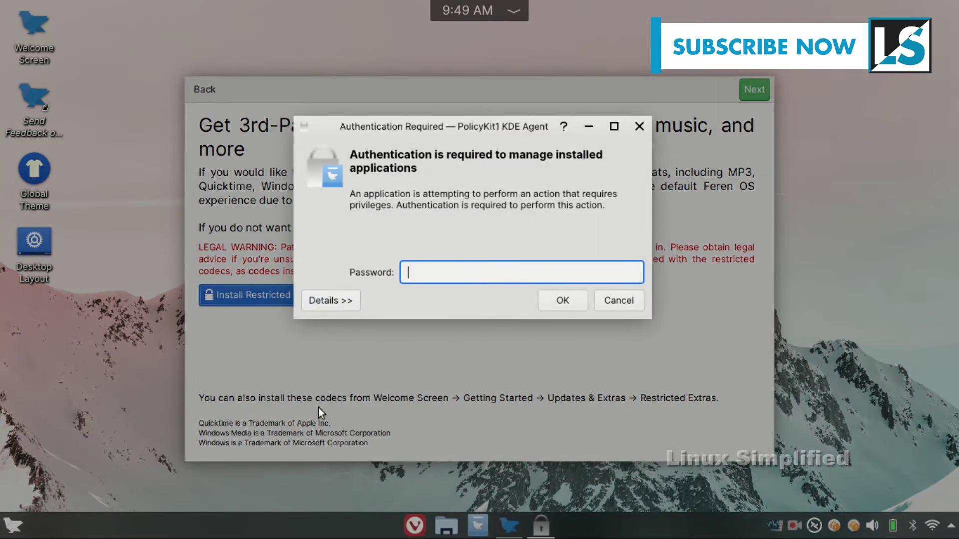
{"action": "type", "text": "•••••••••••"}
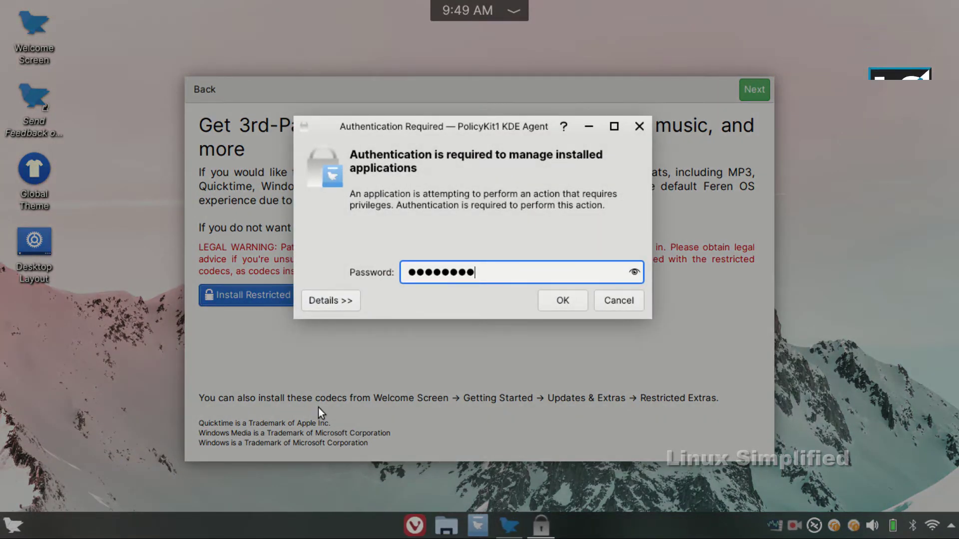
{"action": "key", "text": "Return"}
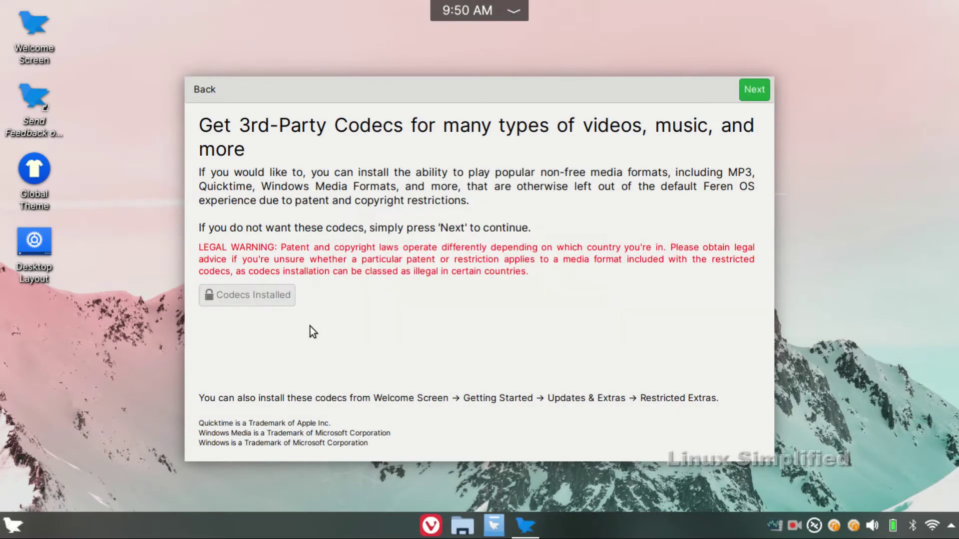
{"action": "left_click", "coordinate": [745, 91]}
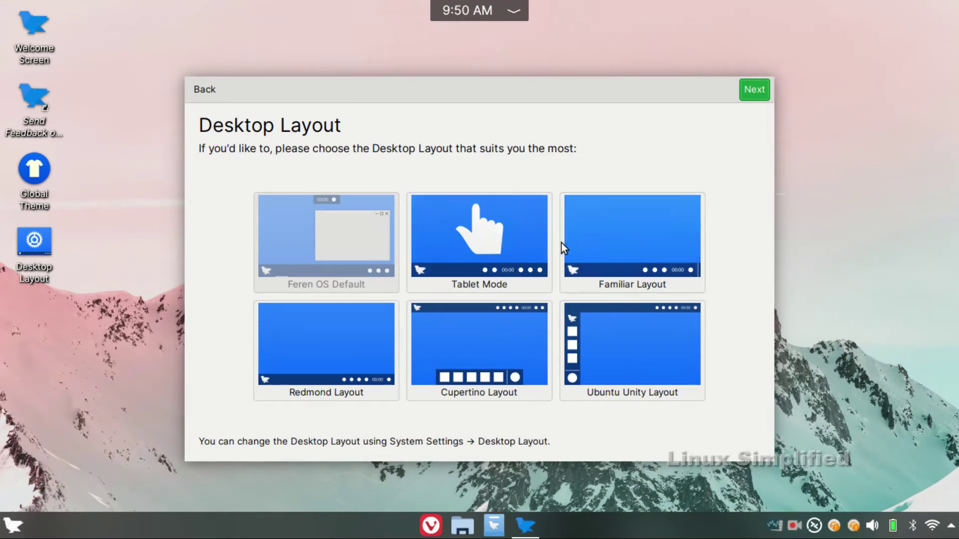
Try the Tablet Mode, Redmond and Cupertino layouts, then revert to Feren OS Default.
{"action": "left_click", "coordinate": [511, 235]}
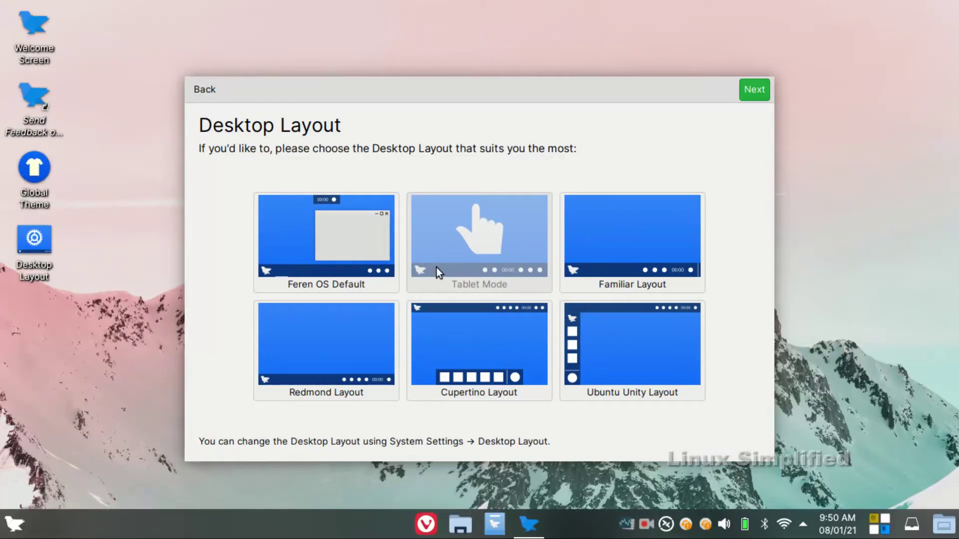
{"action": "left_click", "coordinate": [341, 336]}
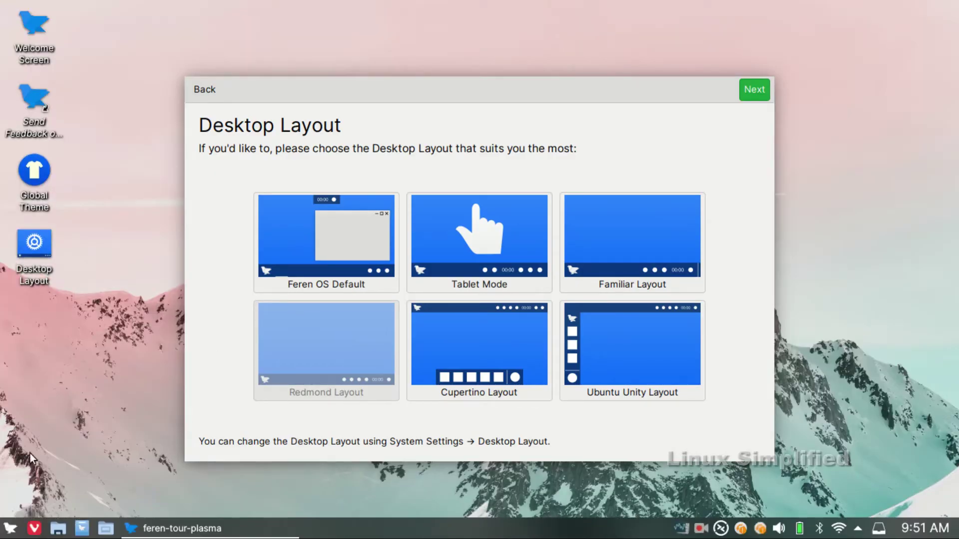
{"action": "left_click", "coordinate": [442, 332]}
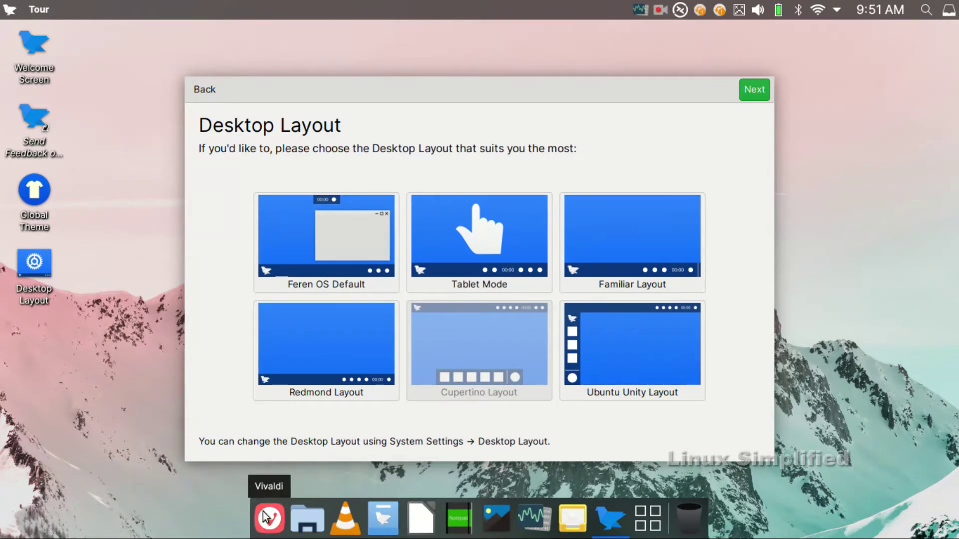
{"action": "left_click", "coordinate": [326, 235]}
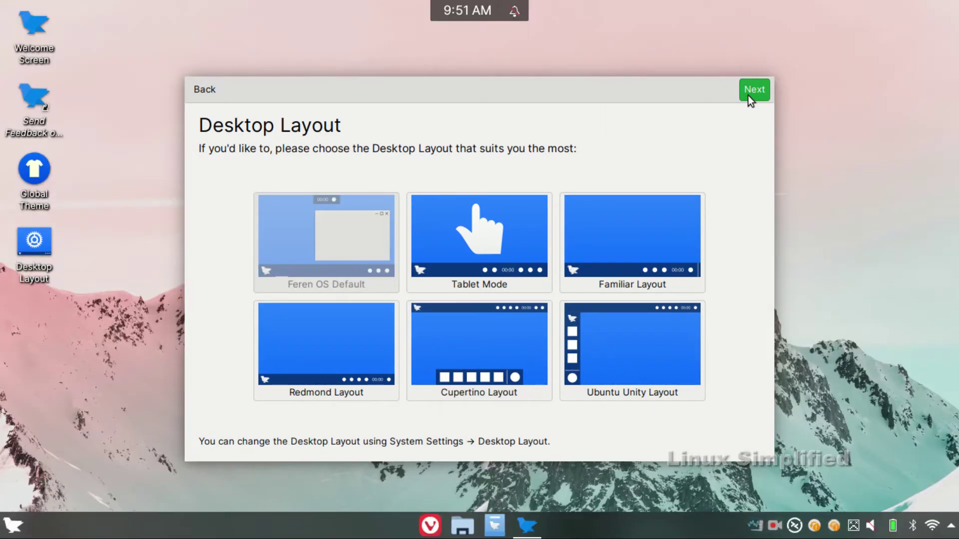
Page through the Applications Menu, Window Management, System Tray and Desktop Search tips to Store.
{"action": "left_click", "coordinate": [748, 94]}
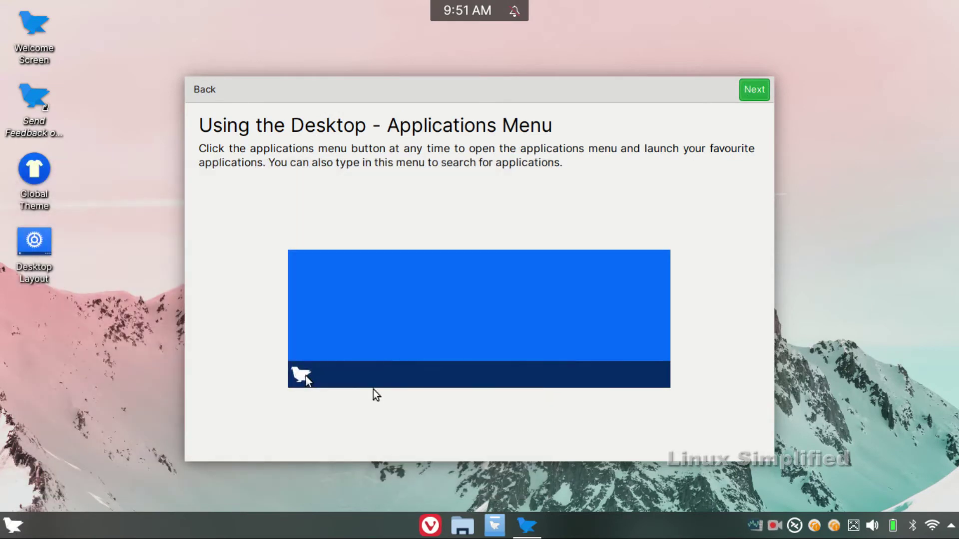
{"action": "left_click", "coordinate": [754, 93]}
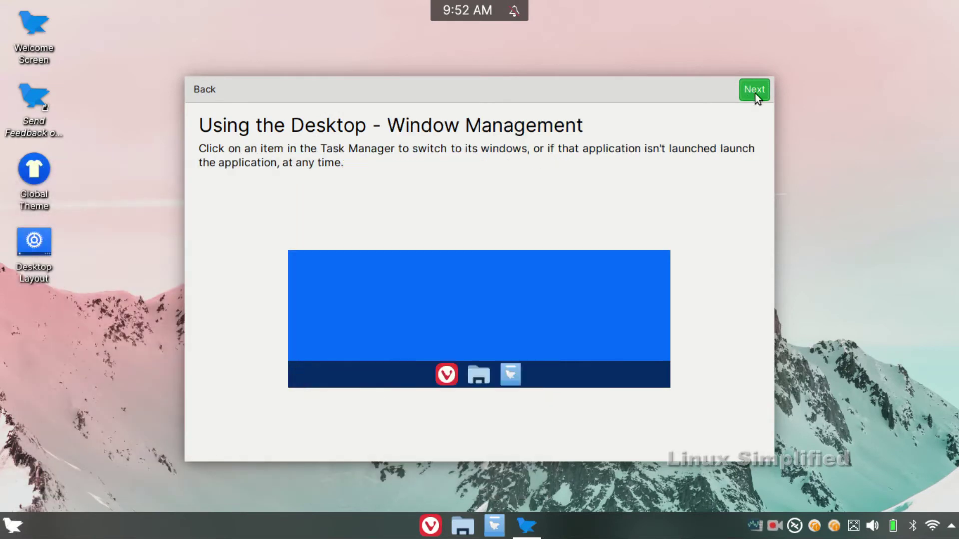
{"action": "left_click", "coordinate": [750, 98]}
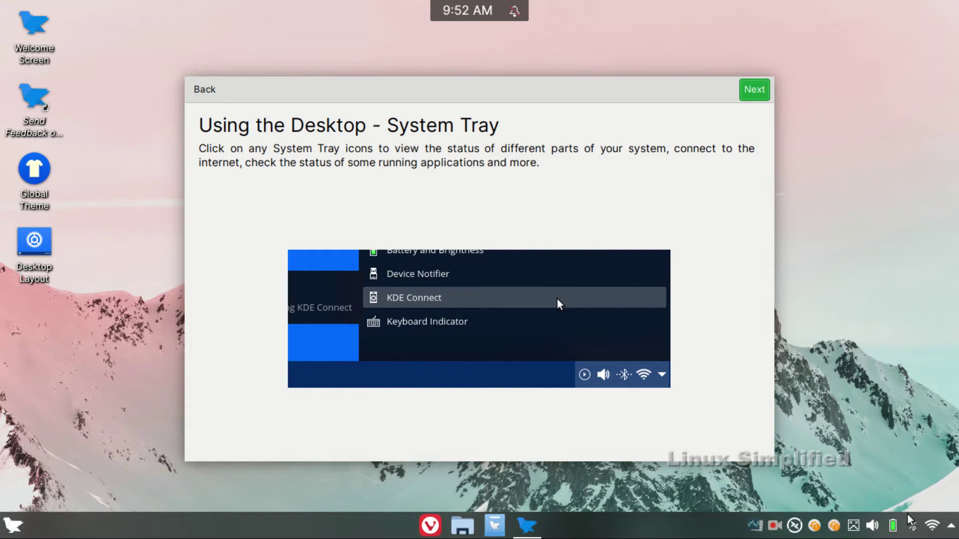
{"action": "left_click", "coordinate": [755, 100]}
{"action": "left_click", "coordinate": [753, 95]}
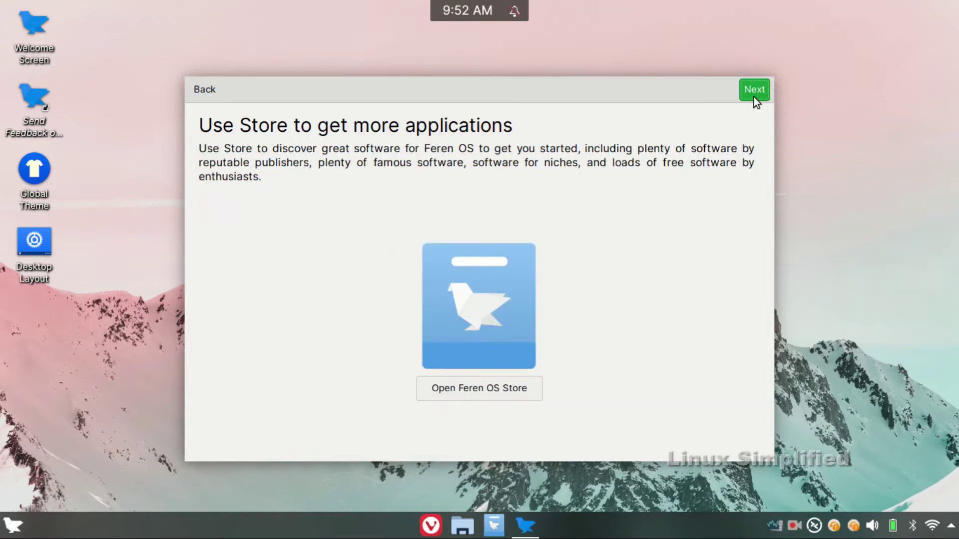
{"action": "left_click", "coordinate": [493, 392]}
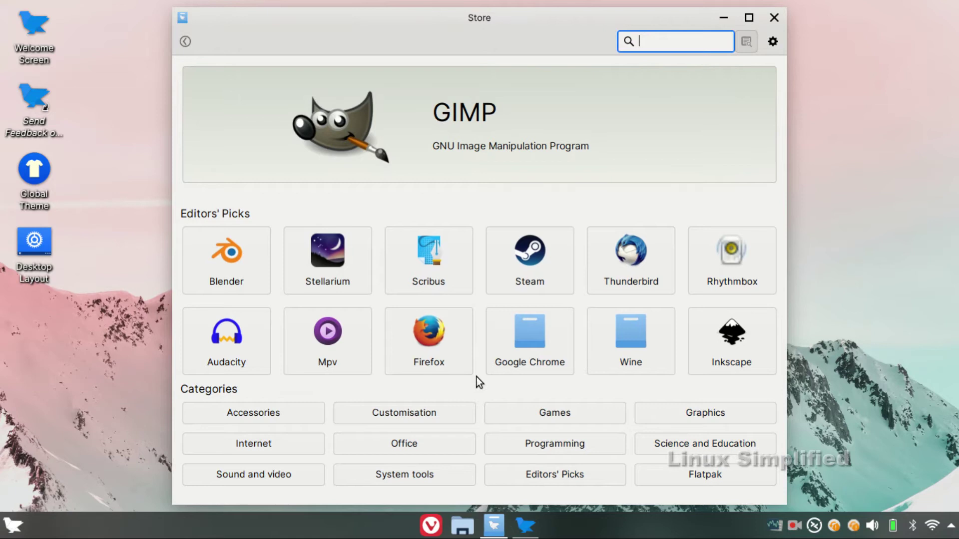
{"action": "left_click", "coordinate": [270, 413]}
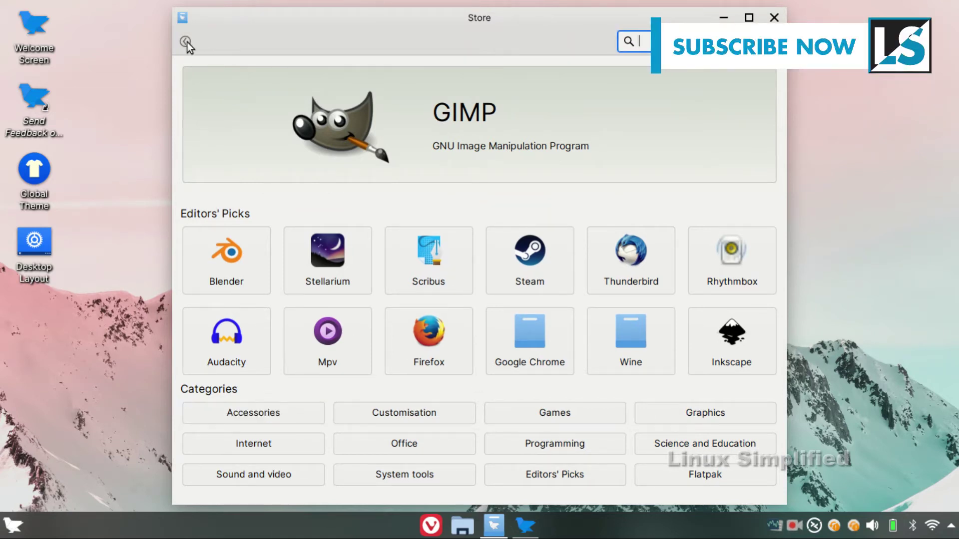
{"action": "left_click", "coordinate": [774, 17]}
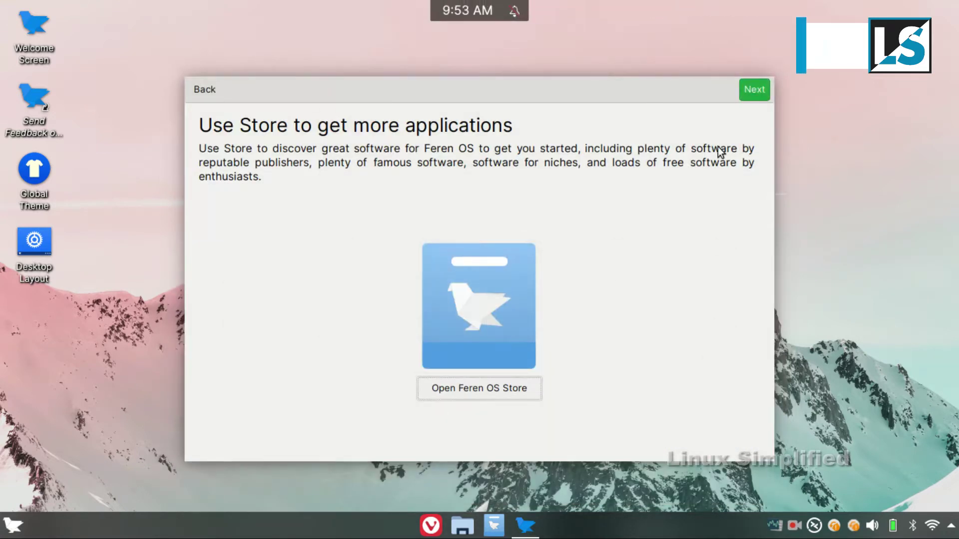
Choose the Dark theme and a new accent colour, then continue to the Android pairing page.
{"action": "left_click", "coordinate": [759, 94]}
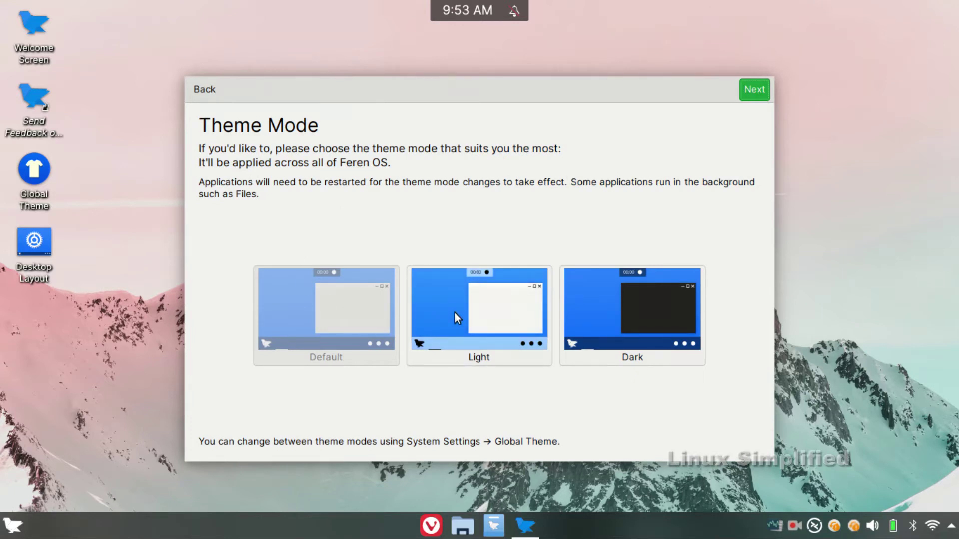
{"action": "left_click", "coordinate": [626, 312]}
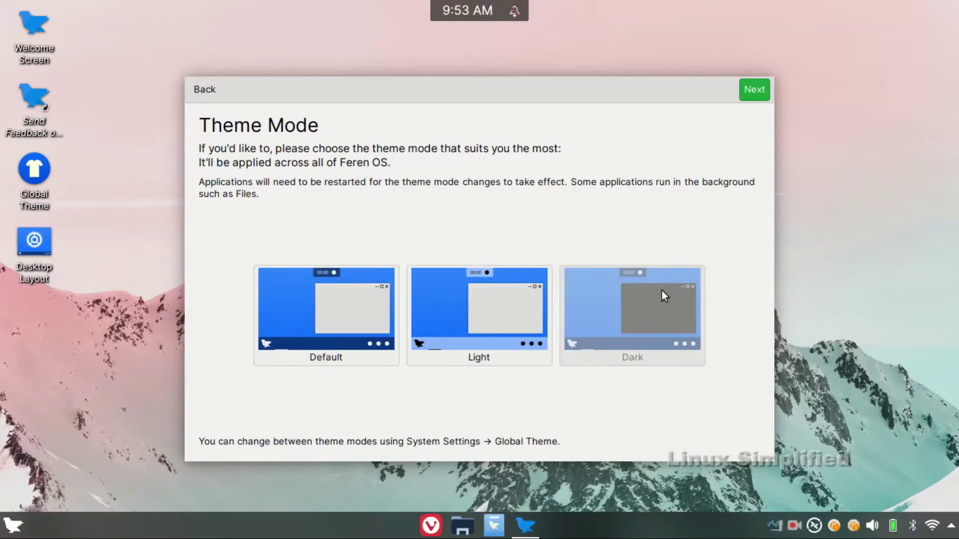
{"action": "left_click", "coordinate": [756, 93]}
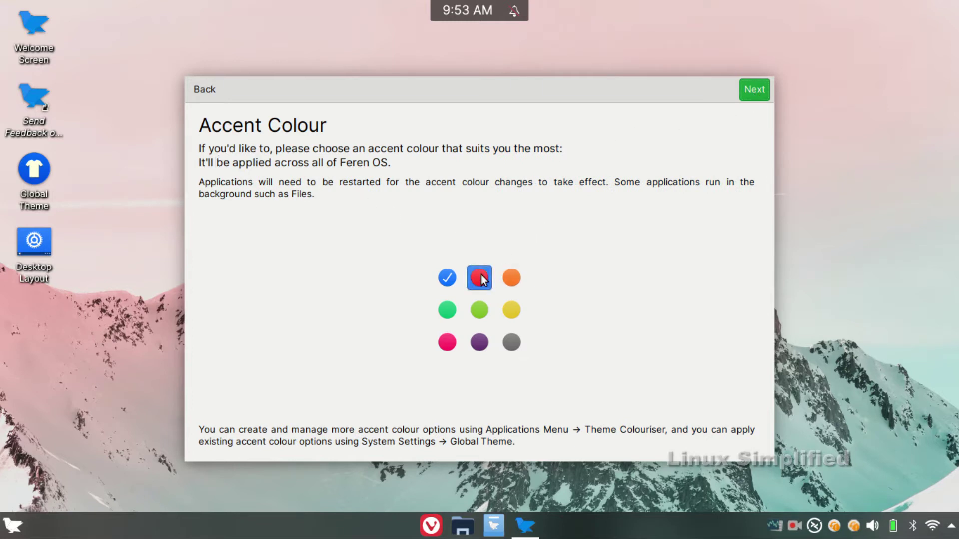
{"action": "left_click", "coordinate": [479, 342]}
{"action": "left_click", "coordinate": [745, 91]}
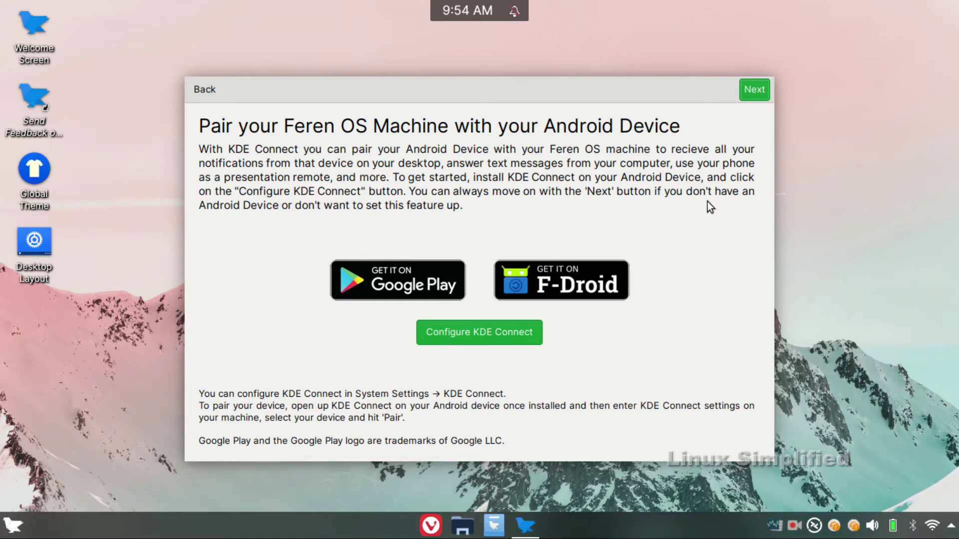
Skip KDE Connect pairing and Night Colour, then close the finished tour.
{"action": "left_click", "coordinate": [750, 94]}
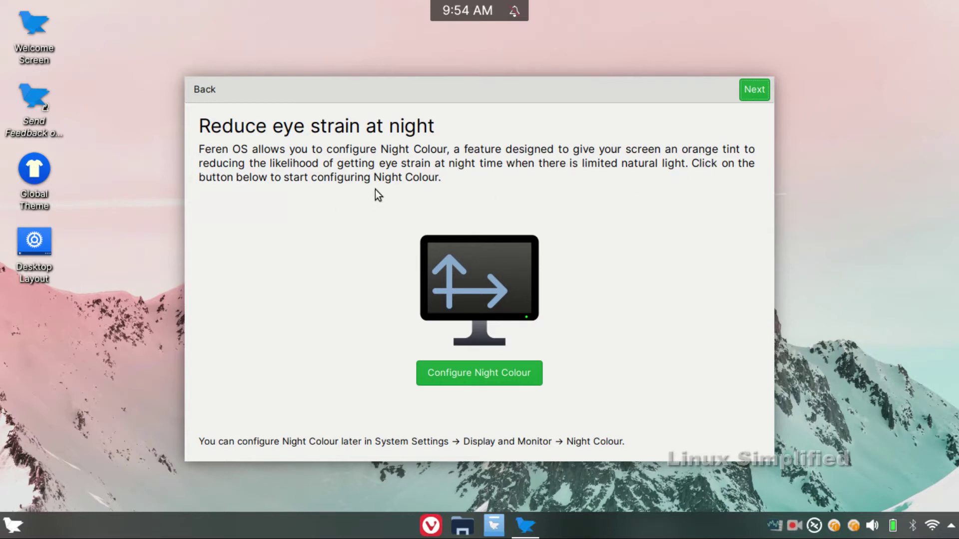
{"action": "left_click", "coordinate": [750, 90]}
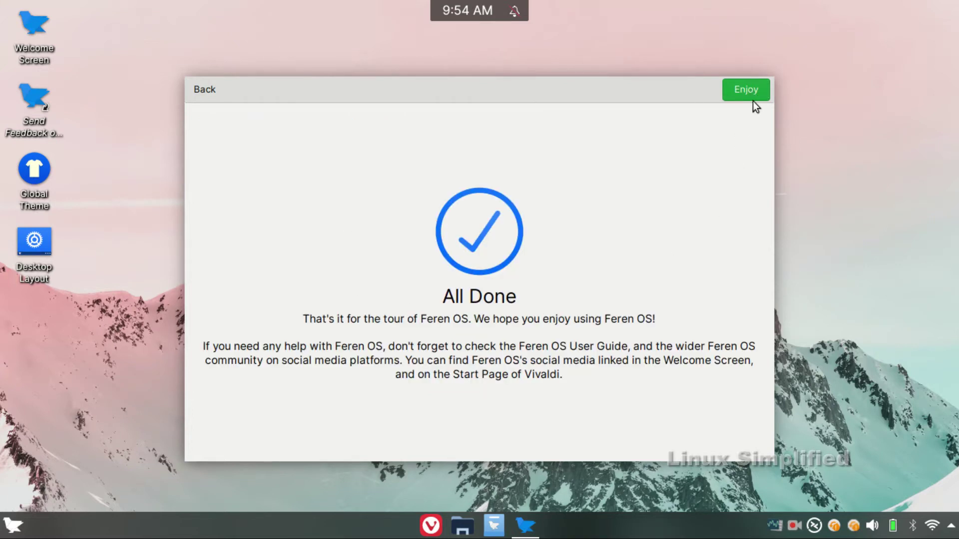
{"action": "left_click", "coordinate": [753, 97]}
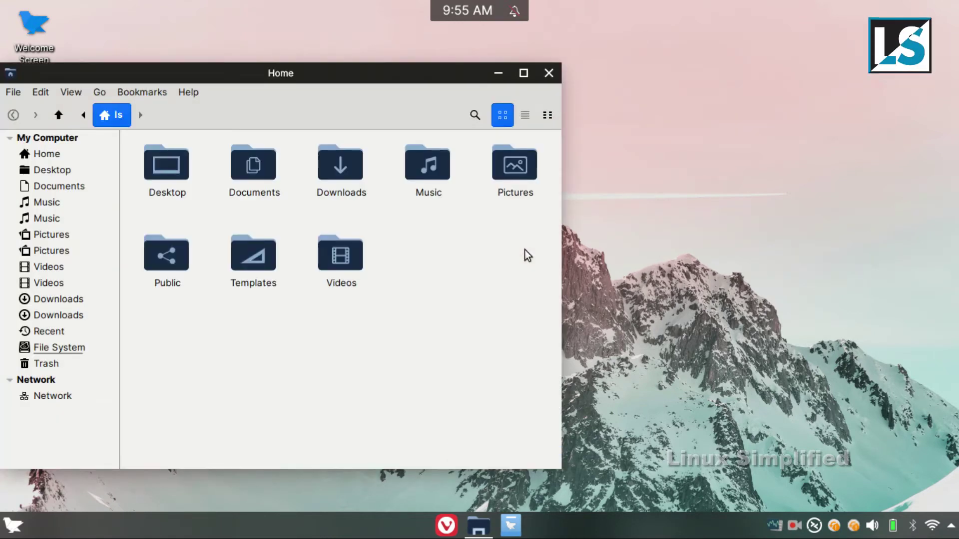
Maximise and close the home folder window, then bring up the All Applications menu.
{"action": "left_click", "coordinate": [523, 73]}
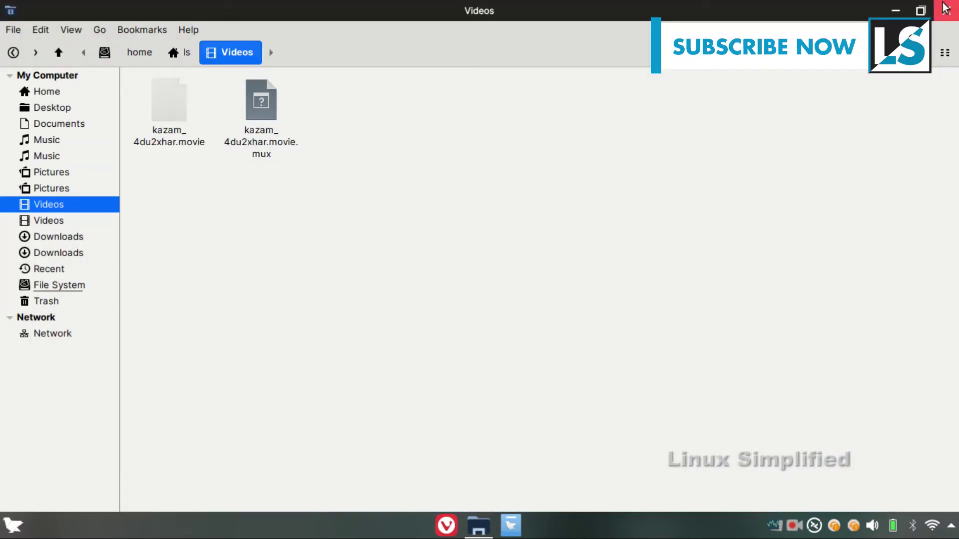
{"action": "left_click", "coordinate": [945, 7]}
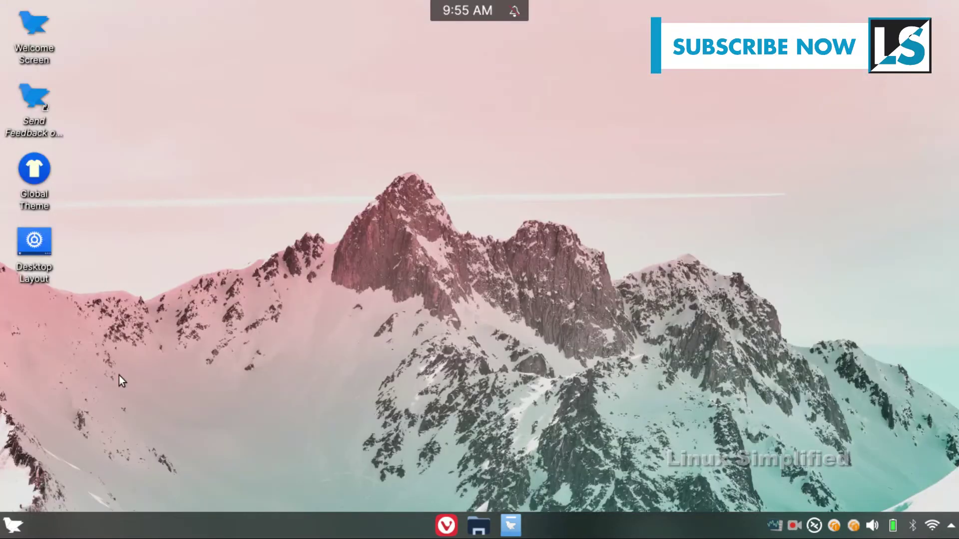
{"action": "left_click", "coordinate": [10, 525]}
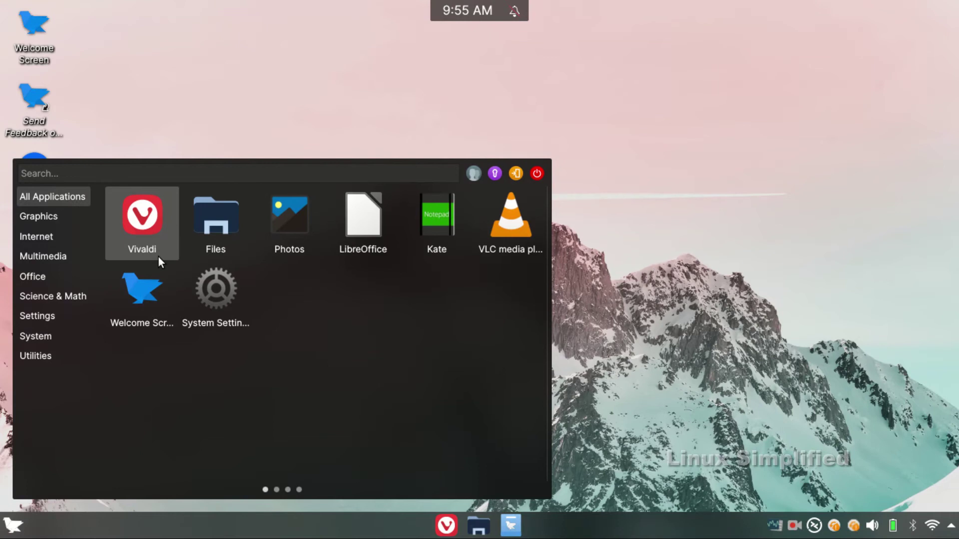
Show the Graphics category and step through Document Scanner, Krita and Okular.
{"action": "left_click", "coordinate": [38, 216]}
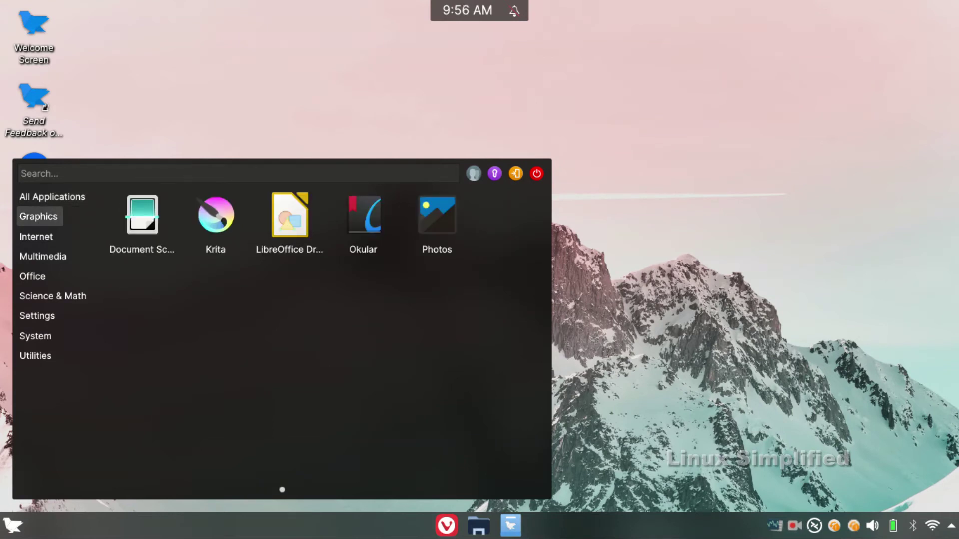
{"action": "key", "text": "Down"}
{"action": "key", "text": "Up"}
{"action": "key", "text": "Right"}
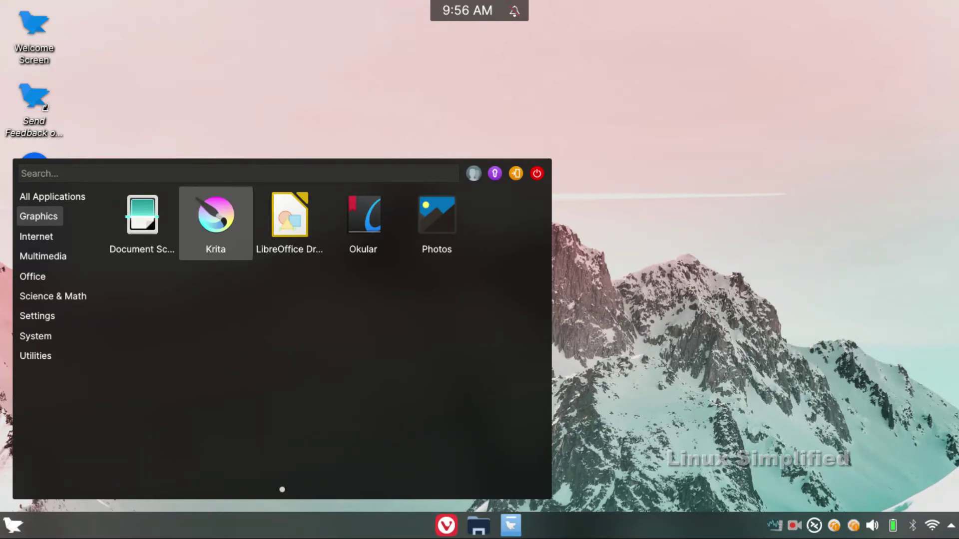
{"action": "key", "text": "Right"}
{"action": "key", "text": "Right"}
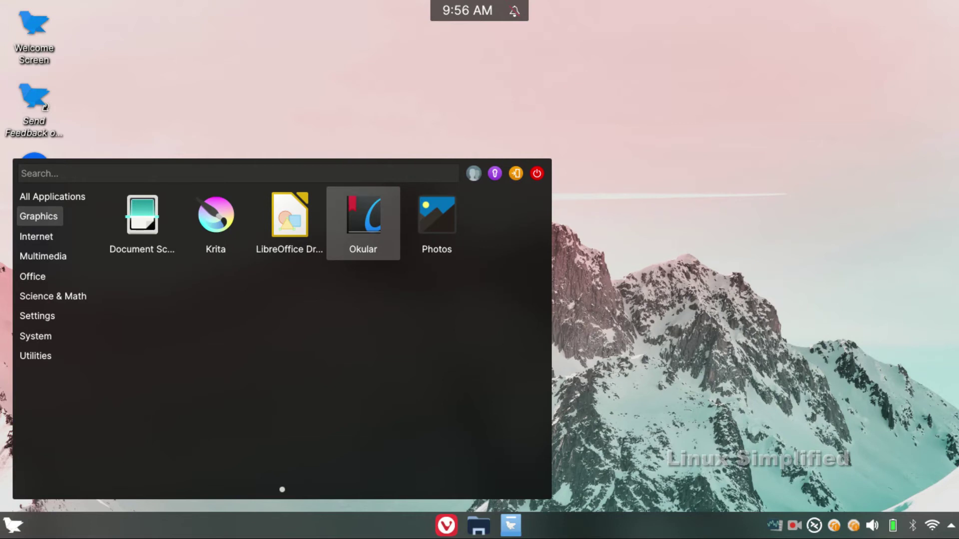
Browse Internet apps Geary, KDE Connect, Remmina and Vivaldi, then launch Web Browser Manager.
{"action": "key", "text": "Left"}
{"action": "key", "text": "Left"}
{"action": "key", "text": "Left"}
{"action": "key", "text": "Left"}
{"action": "key", "text": "Down"}
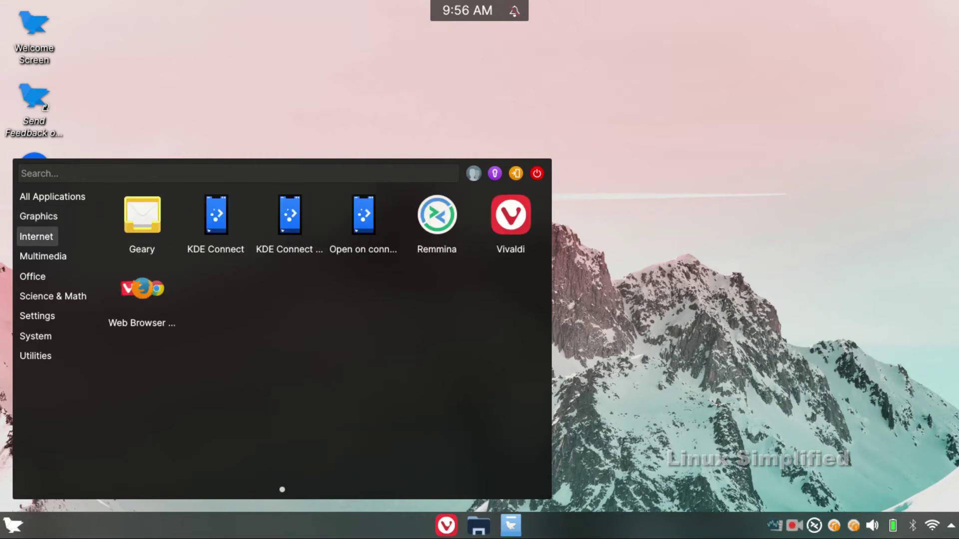
{"action": "key", "text": "Right"}
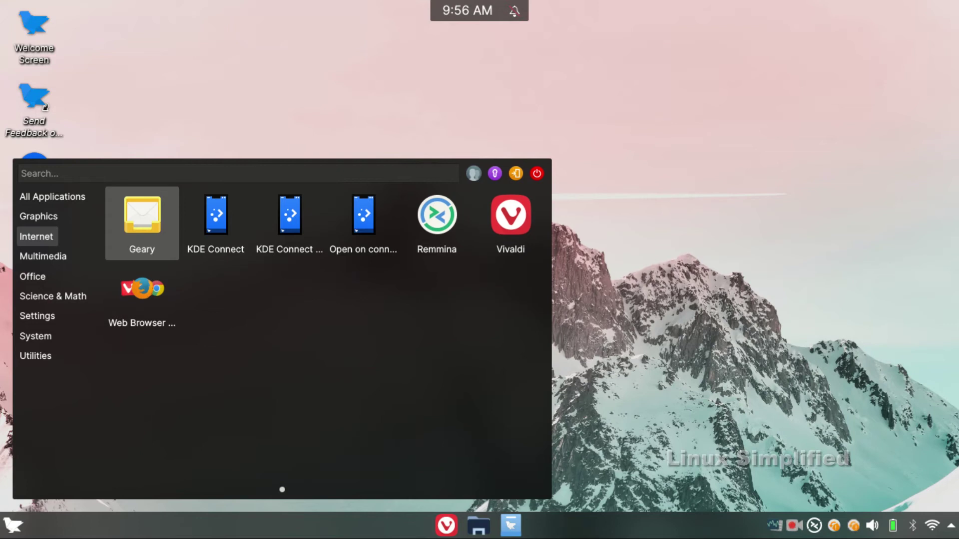
{"action": "key", "text": "Right"}
{"action": "key", "text": "Right"}
{"action": "key", "text": "Right"}
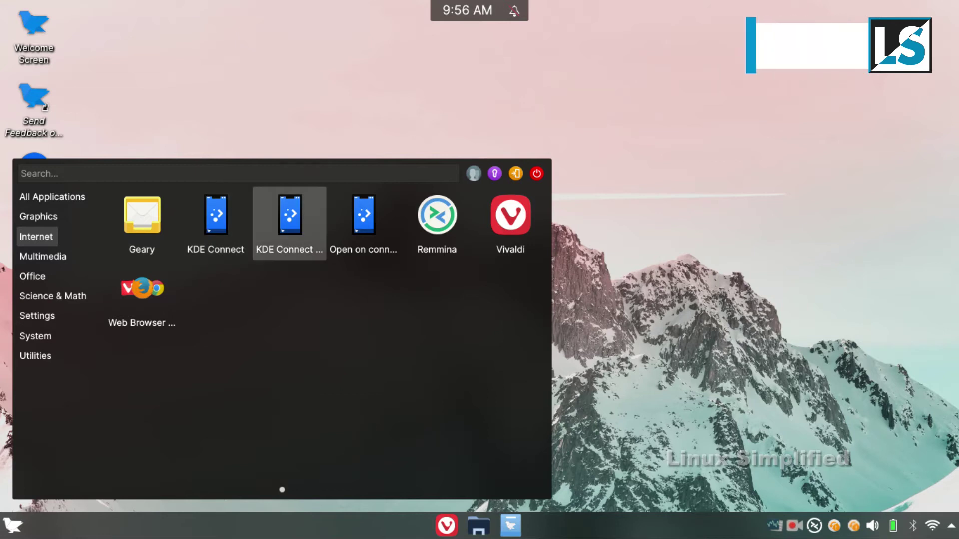
{"action": "key", "text": "Home"}
{"action": "key", "text": "Right"}
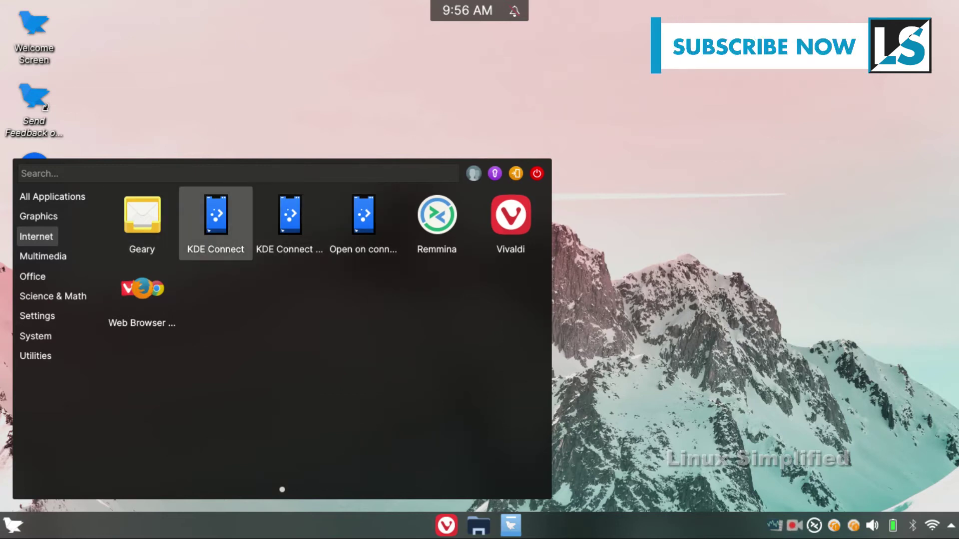
{"action": "key", "text": "Right"}
{"action": "key", "text": "Right"}
{"action": "key", "text": "Right"}
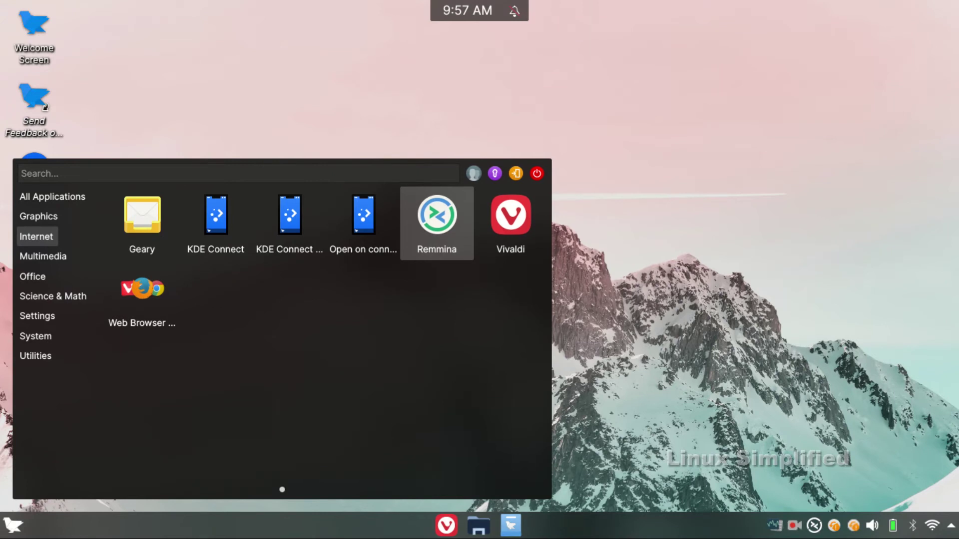
{"action": "left_click", "coordinate": [510, 223]}
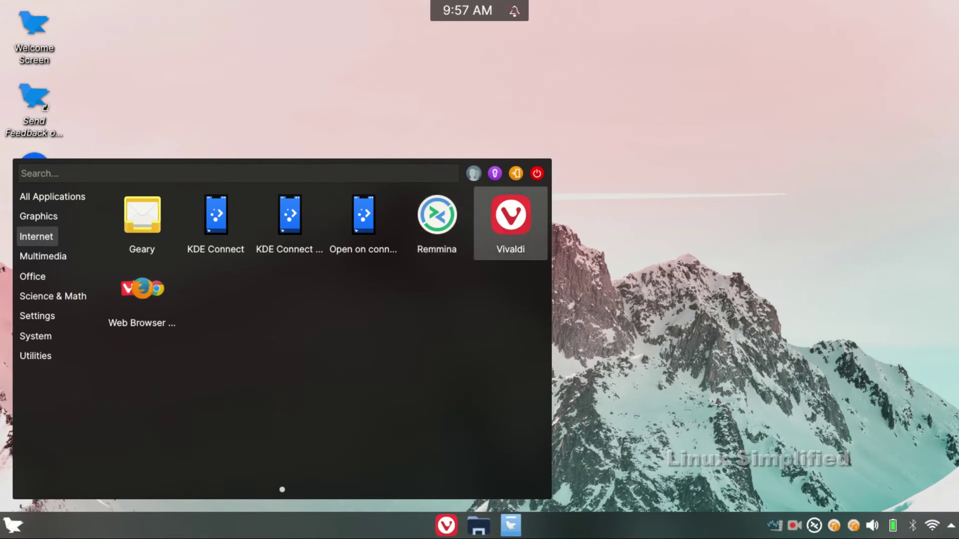
{"action": "left_click", "coordinate": [141, 297]}
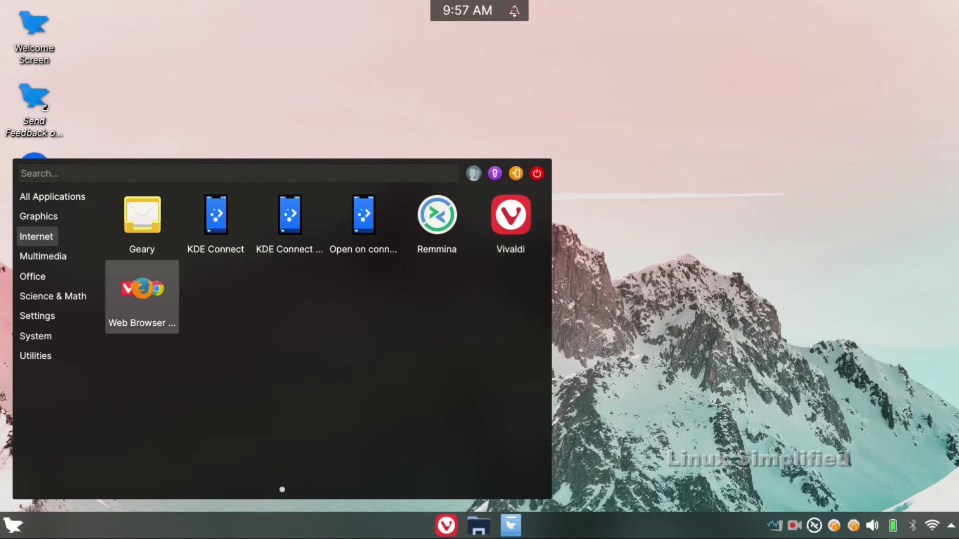
Launch Web Browser Manager to view Vivaldi installed, move its window, then close it.
{"action": "left_click", "coordinate": [151, 299]}
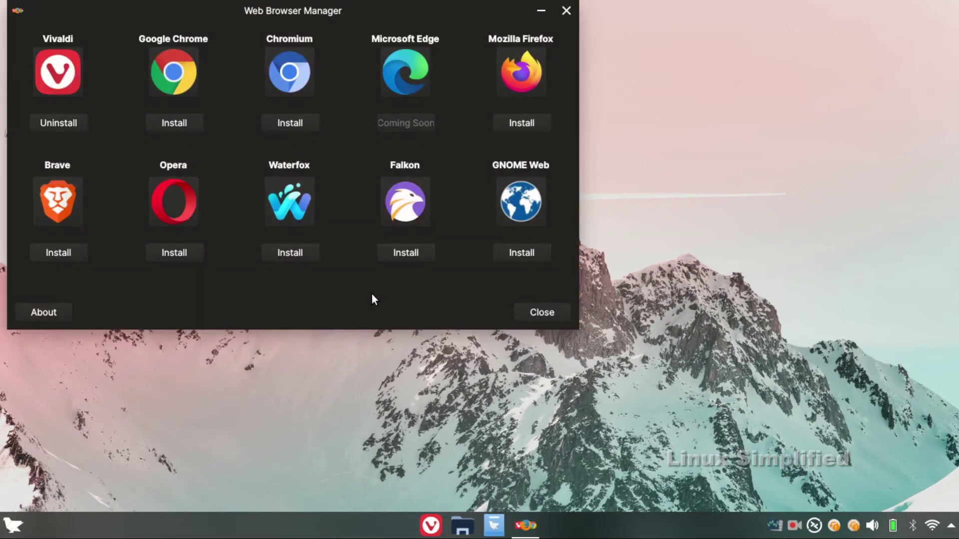
{"action": "left_click_drag", "start_coordinate": [366, 9], "coordinate": [464, 91]}
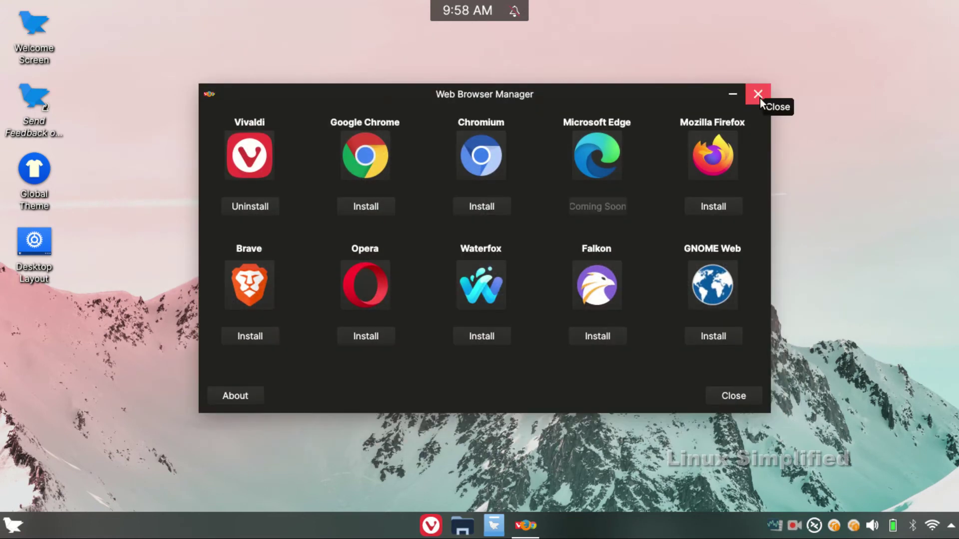
{"action": "left_click", "coordinate": [758, 94]}
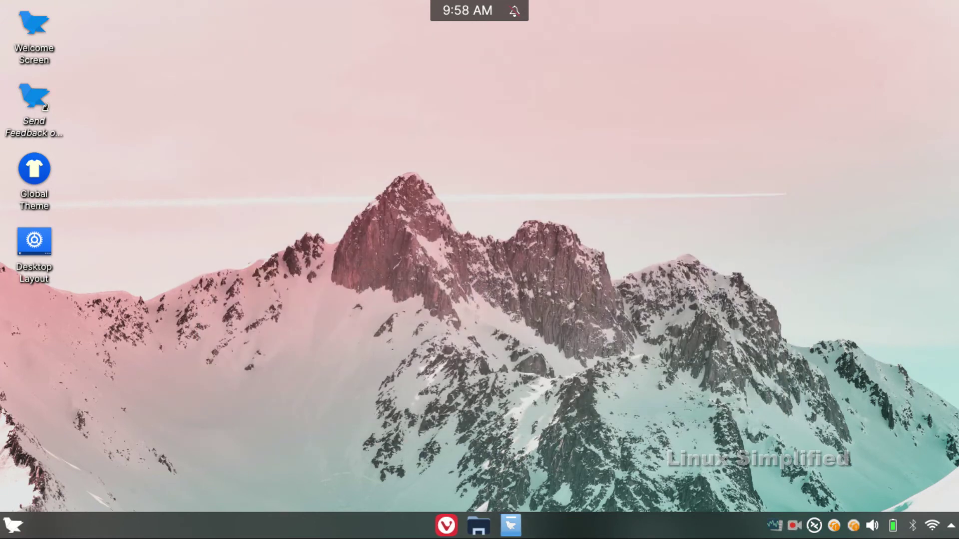
Reopen the app menu and go from Internet to Multimedia, listing Cheese, Kazam and VLC.
{"action": "left_click", "coordinate": [13, 525]}
{"action": "left_click", "coordinate": [36, 236]}
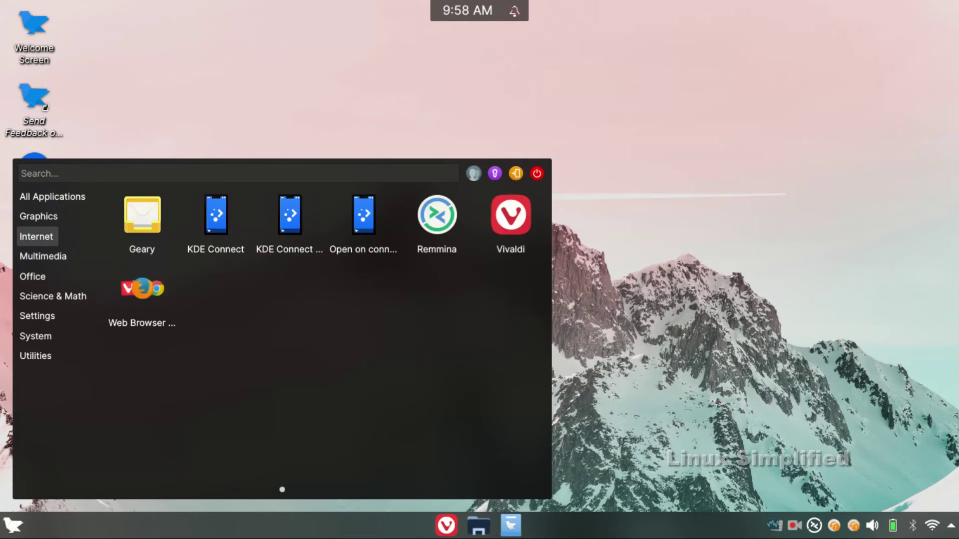
{"action": "left_click", "coordinate": [43, 256]}
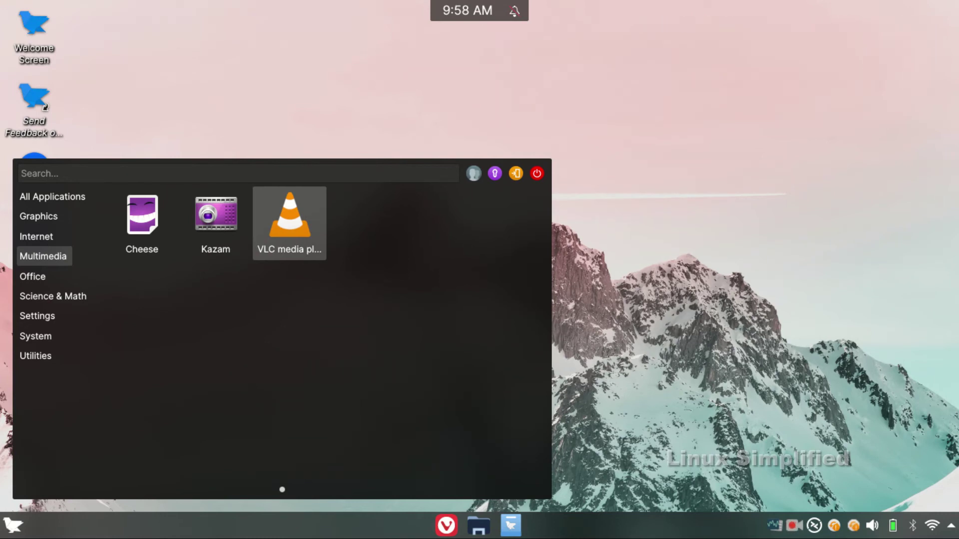
Browse the Office apps, then switch to System to list Konsole, Timeshift and Driver Manager.
{"action": "left_click", "coordinate": [32, 276]}
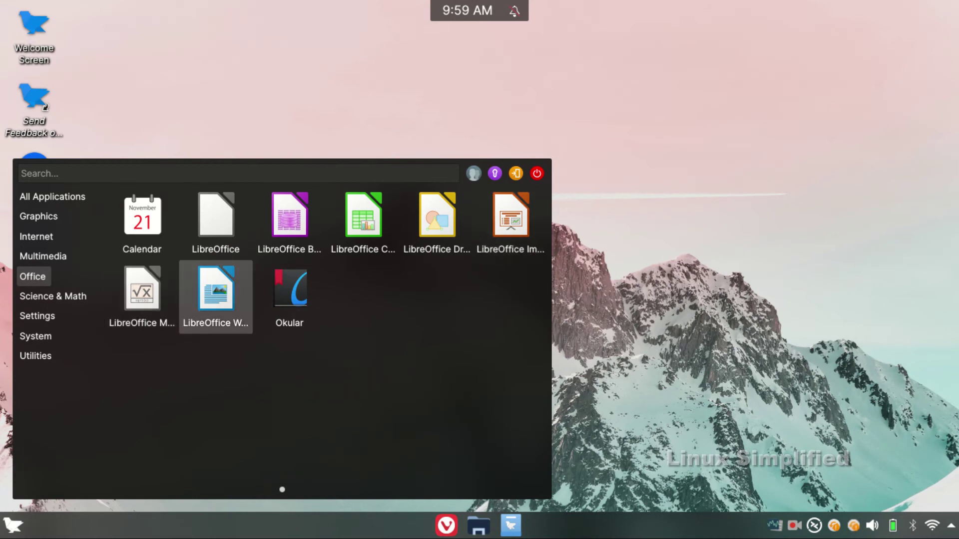
{"action": "mouse_move", "coordinate": [37, 316]}
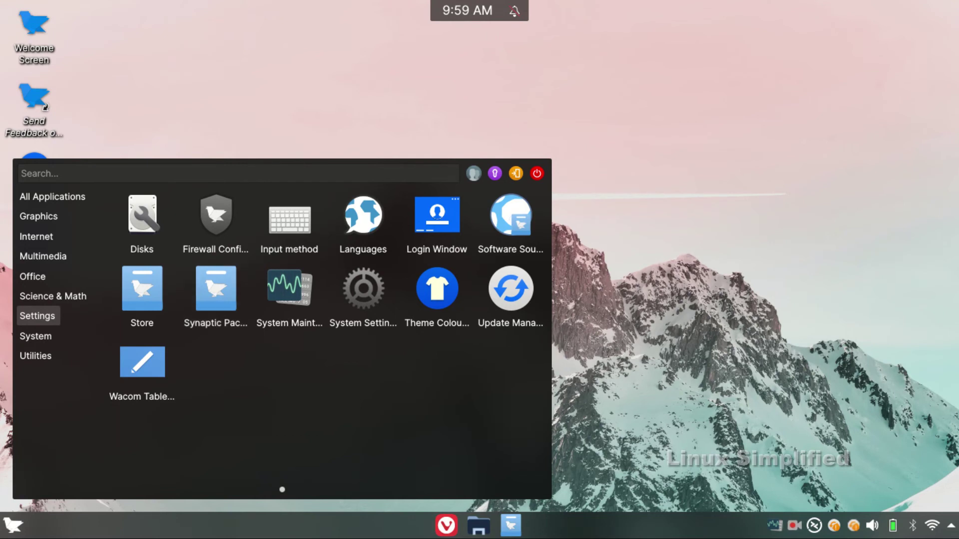
{"action": "left_click", "coordinate": [36, 336]}
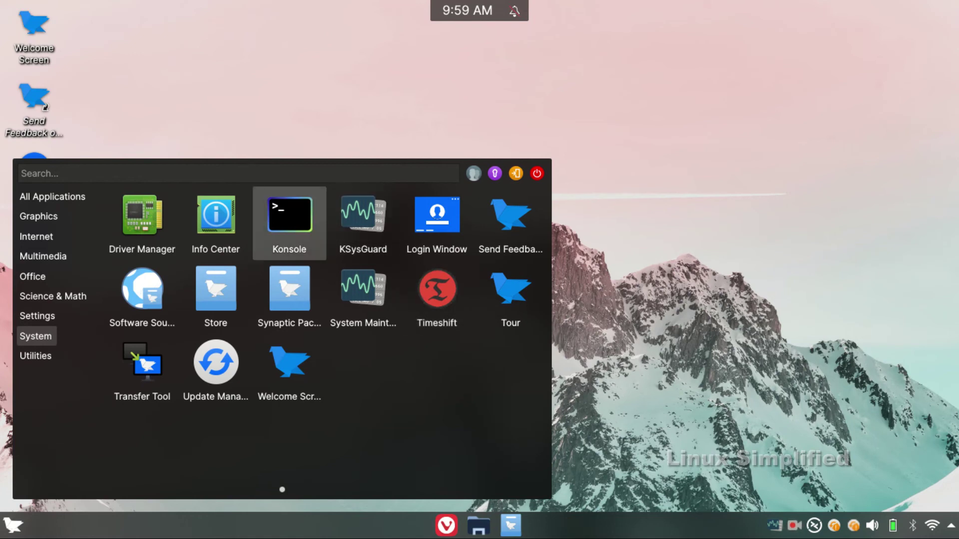
Launch Konsole at a bash prompt and drag its window right and down.
{"action": "left_click", "coordinate": [289, 228]}
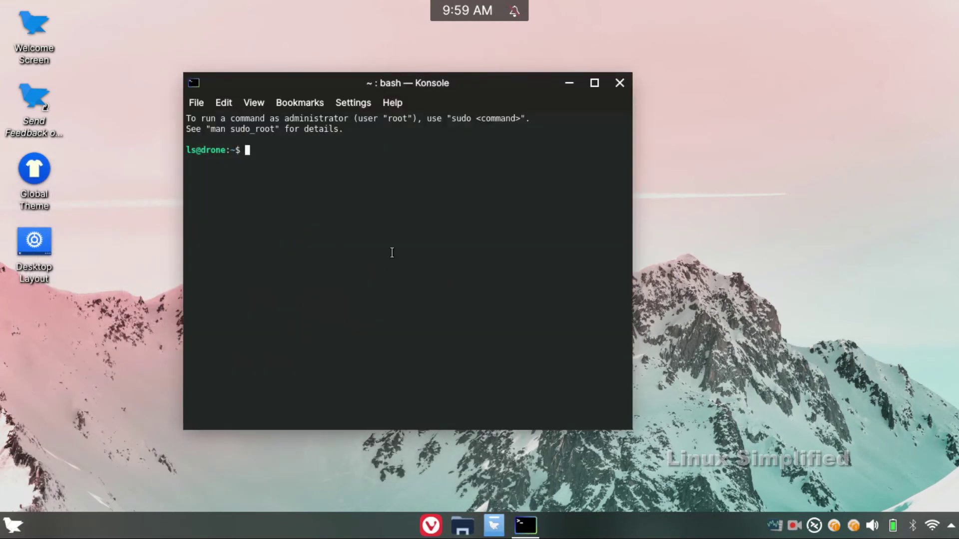
{"action": "left_click_drag", "start_coordinate": [492, 85], "coordinate": [553, 121]}
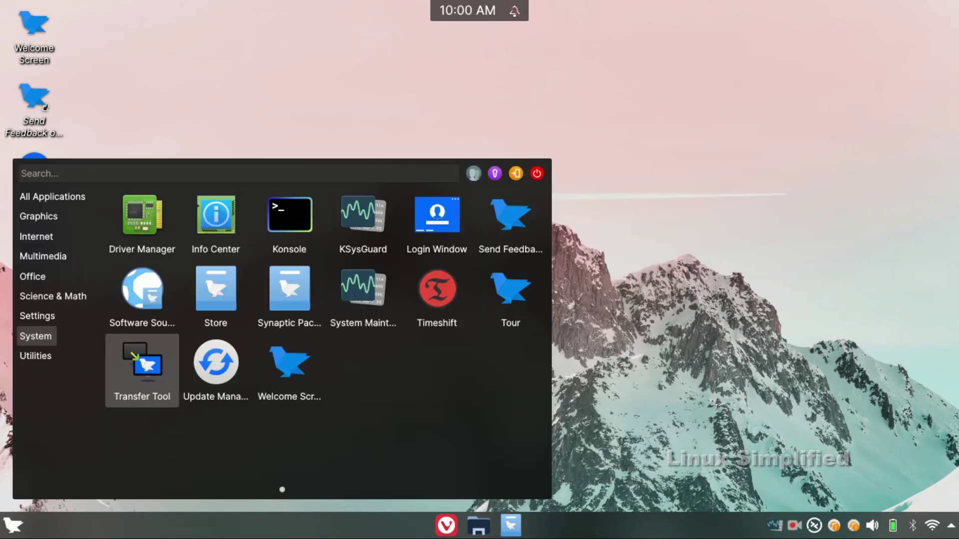
Step up through the System apps to Driver Manager, then list the Utilities category apps.
{"action": "key", "text": "Up"}
{"action": "key", "text": "Up"}
{"action": "key", "text": "Up"}
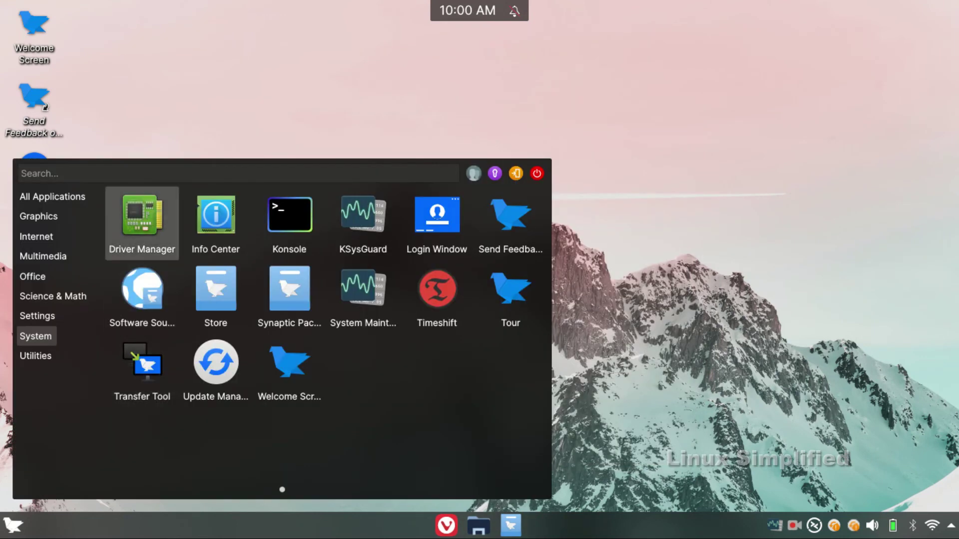
{"action": "key", "text": "Up"}
{"action": "key", "text": "Up"}
{"action": "key", "text": "Up"}
{"action": "key", "text": "Up"}
{"action": "key", "text": "Up"}
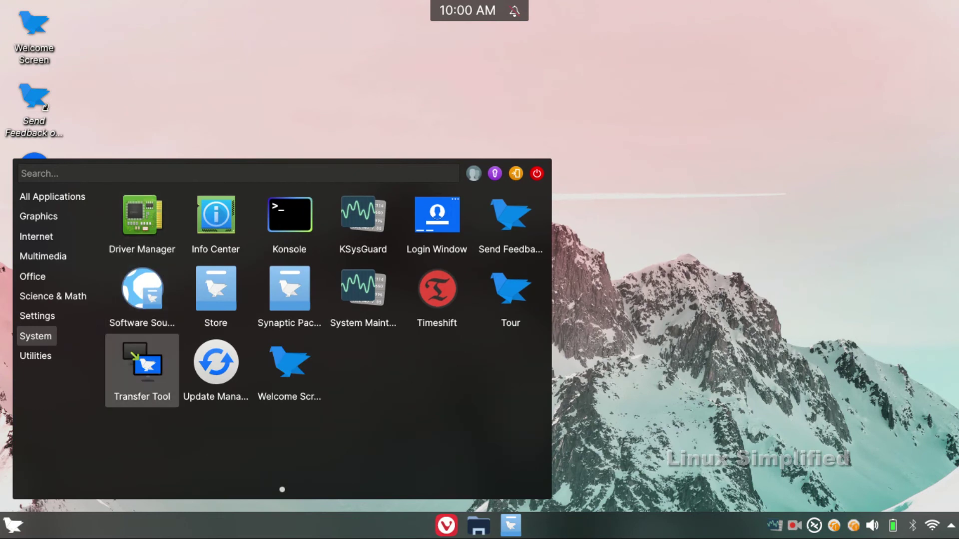
{"action": "key", "text": "Up"}
{"action": "key", "text": "Up"}
{"action": "key", "text": "Up"}
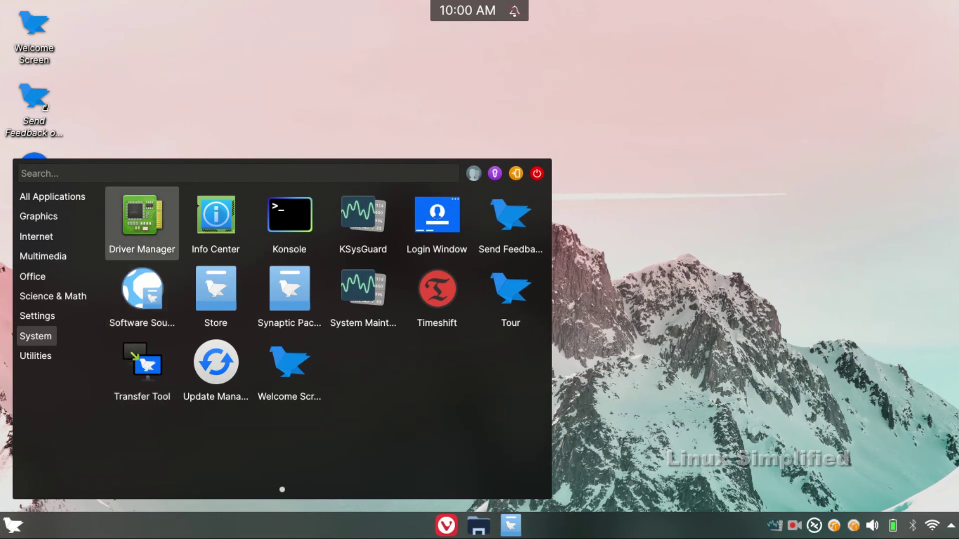
{"action": "left_click", "coordinate": [47, 355]}
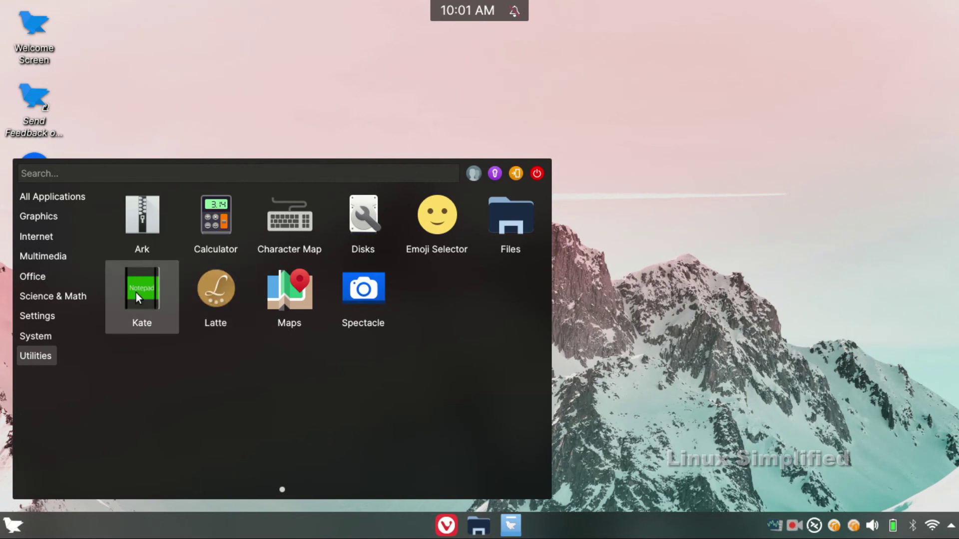
Close the menu, view the notifications panel, and return to the Friday 8 January 2021 calendar.
{"action": "left_click", "coordinate": [496, 10]}
{"action": "left_click", "coordinate": [496, 10]}
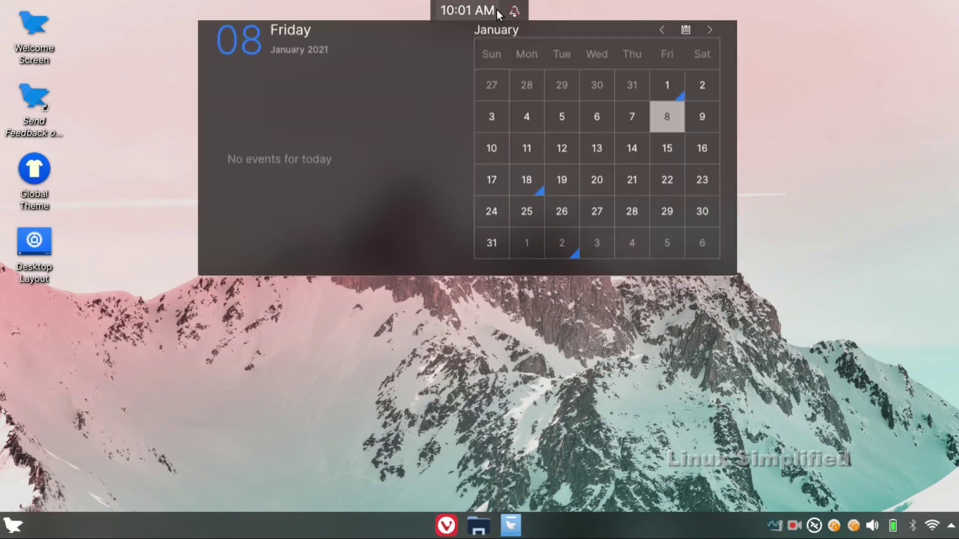
{"action": "left_click", "coordinate": [516, 12]}
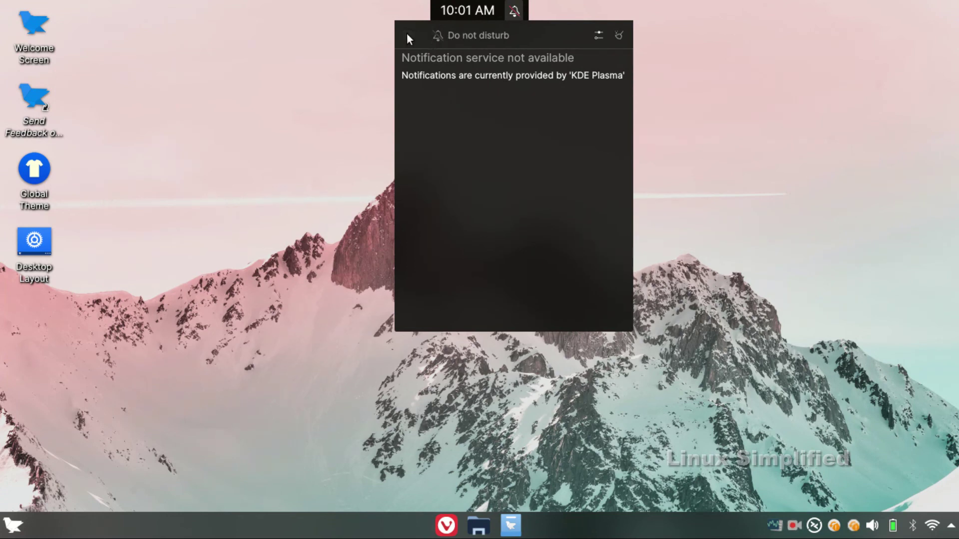
{"action": "left_click", "coordinate": [471, 10]}
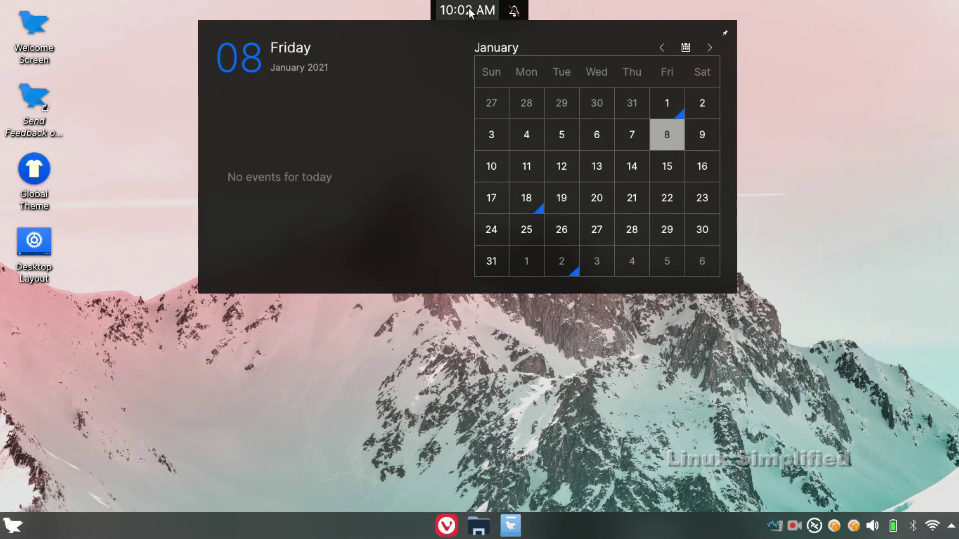